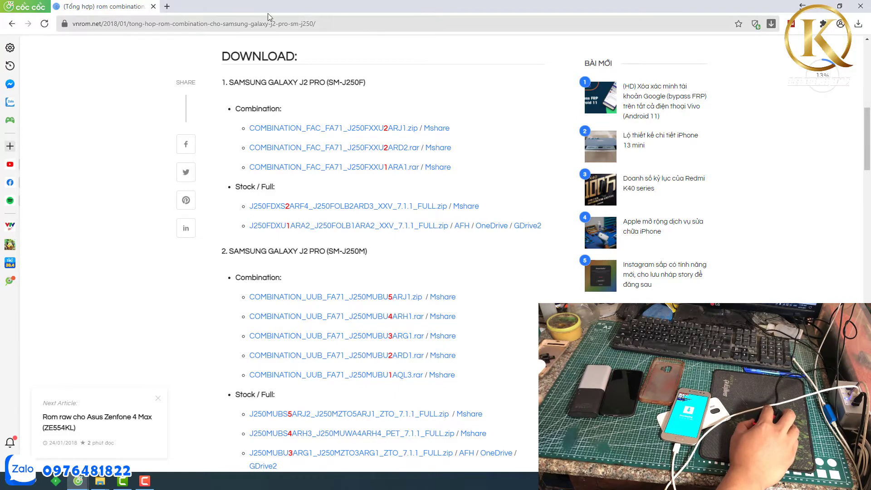
- Search the web for "odin" in a new tab of the browser, and open another empty tab
key(ctrl+t)
text(o)
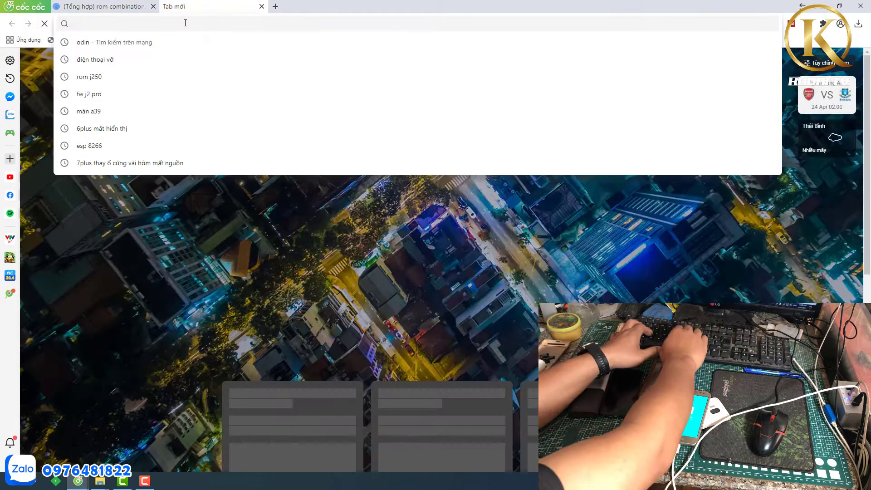
text(din)
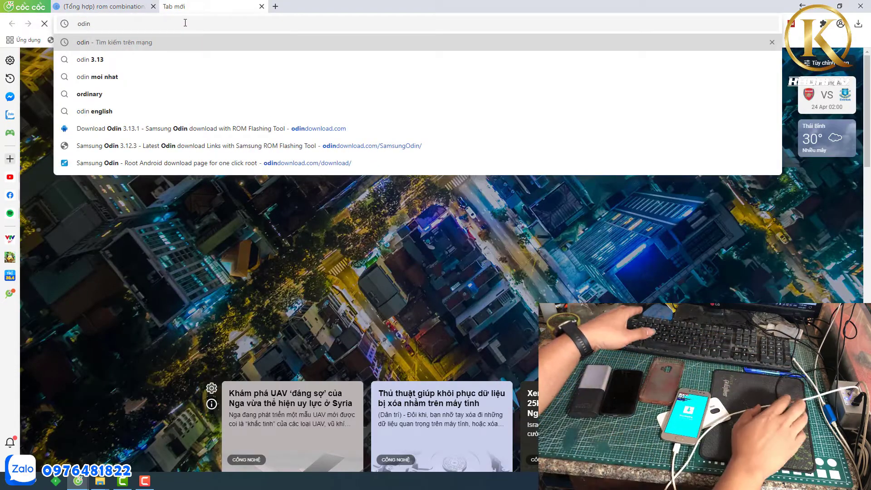
key(Return)
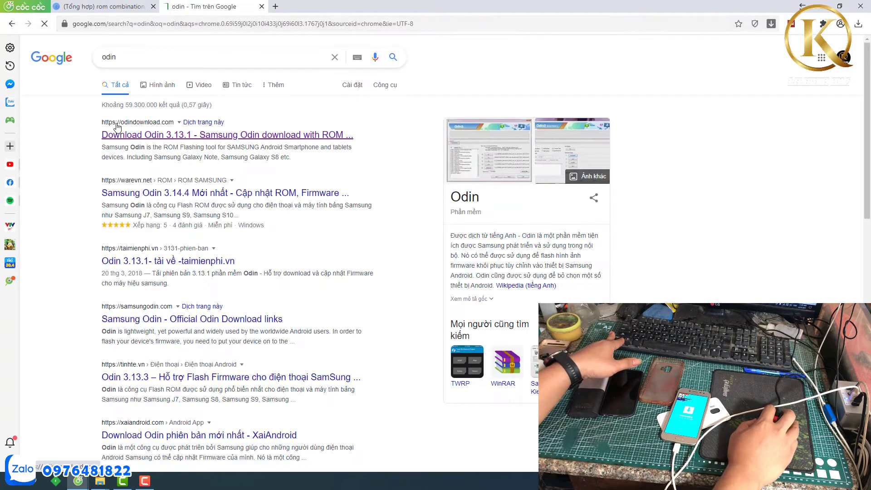
click(275, 6)
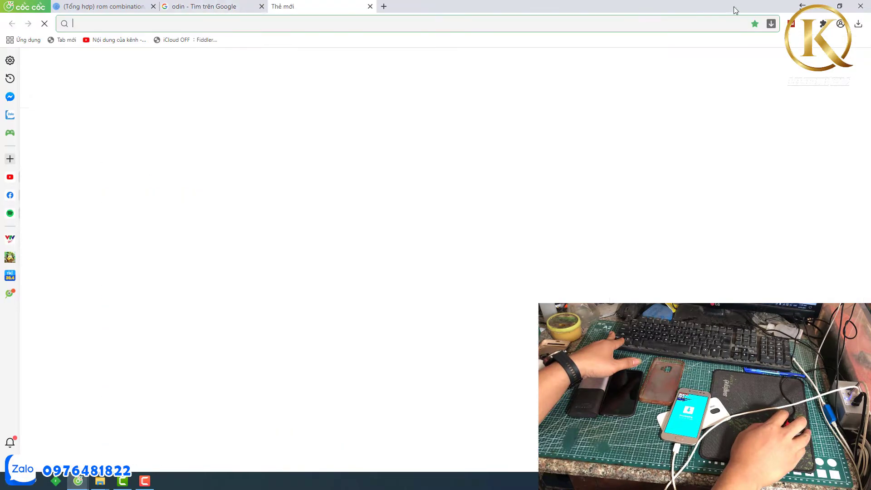
- Minimize the browser and open the Downloads folder in File Explorer
click(827, 9)
right_click(249, 84)
click(293, 110)
double_click(25, 20)
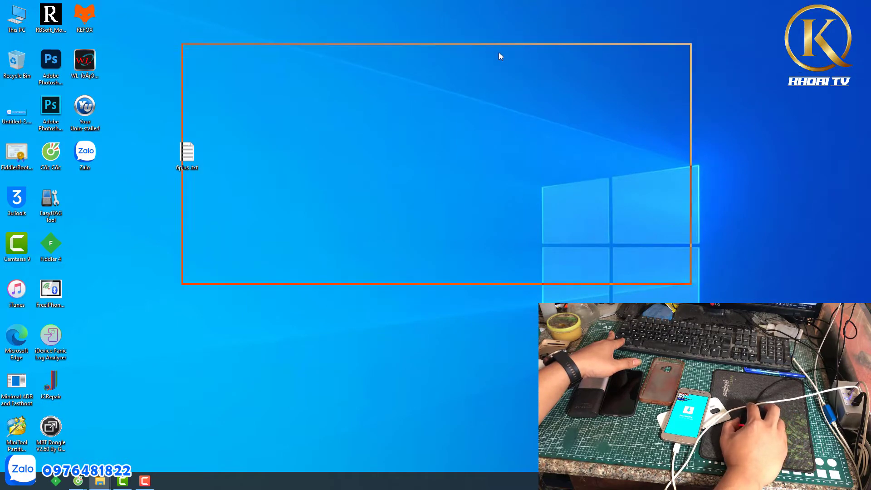
click(212, 171)
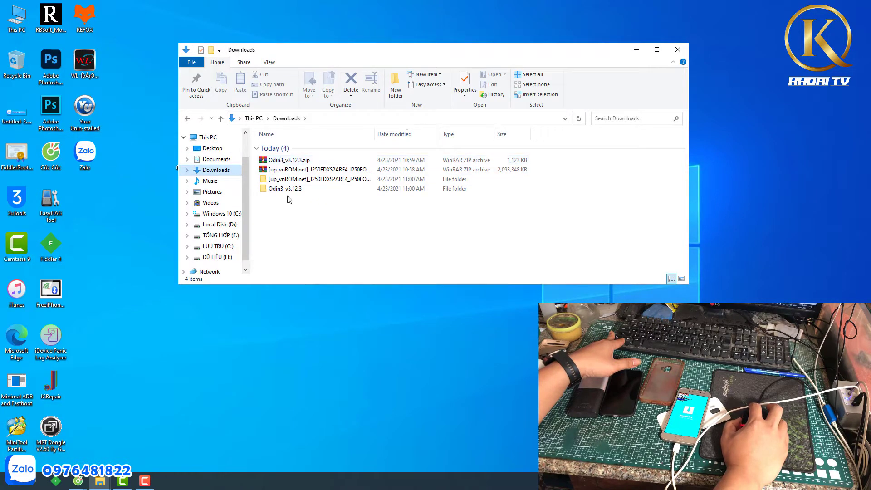
- Launch Odin3.exe from the extracted Odin3_v3.12.3 folder
double_click(291, 189)
click(284, 150)
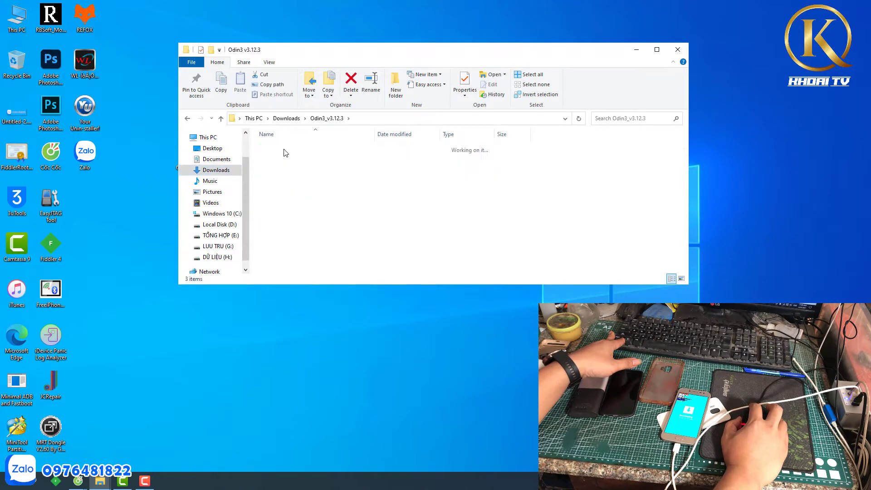
double_click(285, 150)
double_click(418, 147)
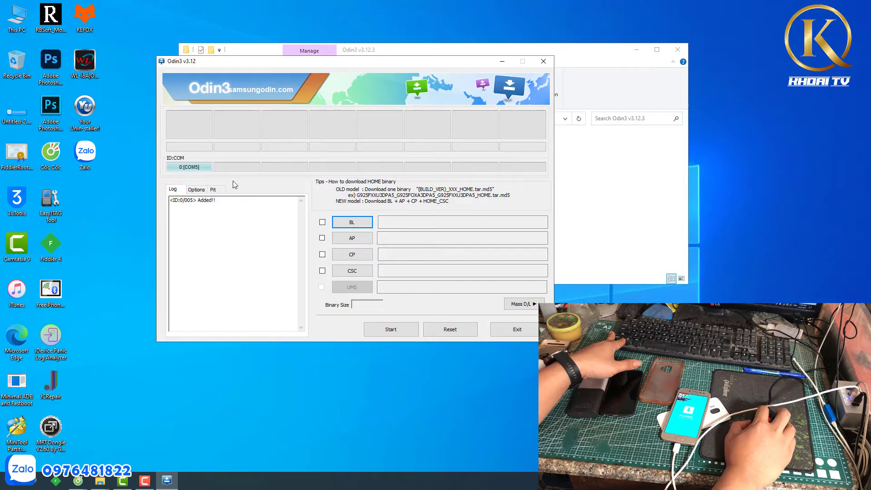
- Load the BL and AP firmware files from the extracted J250FDXS2ARF4 7.1.1 FULL folder in Downloads
click(366, 225)
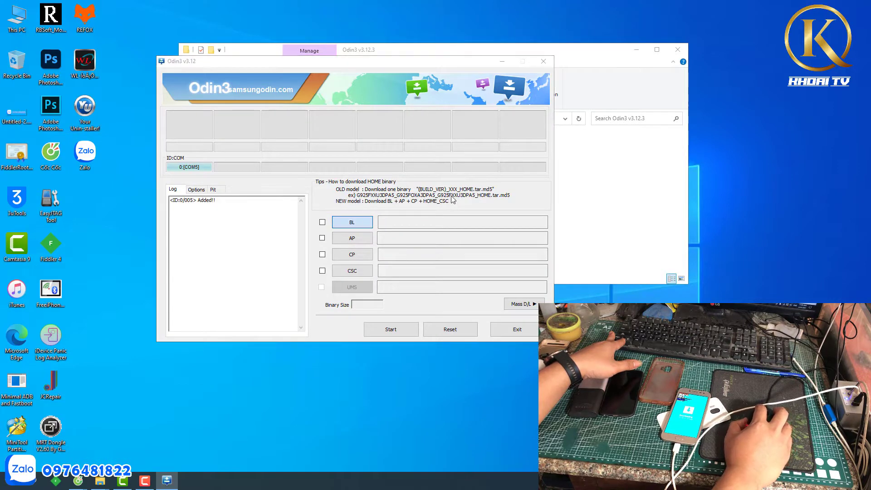
click(245, 186)
double_click(335, 162)
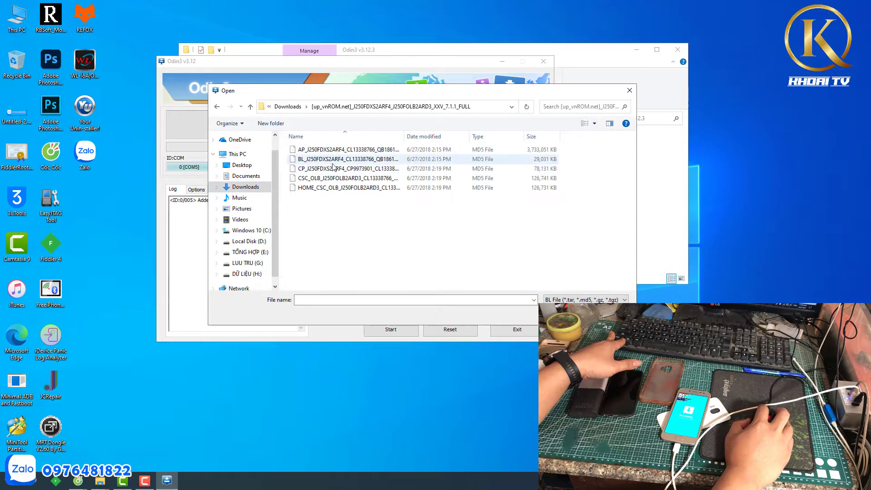
double_click(309, 162)
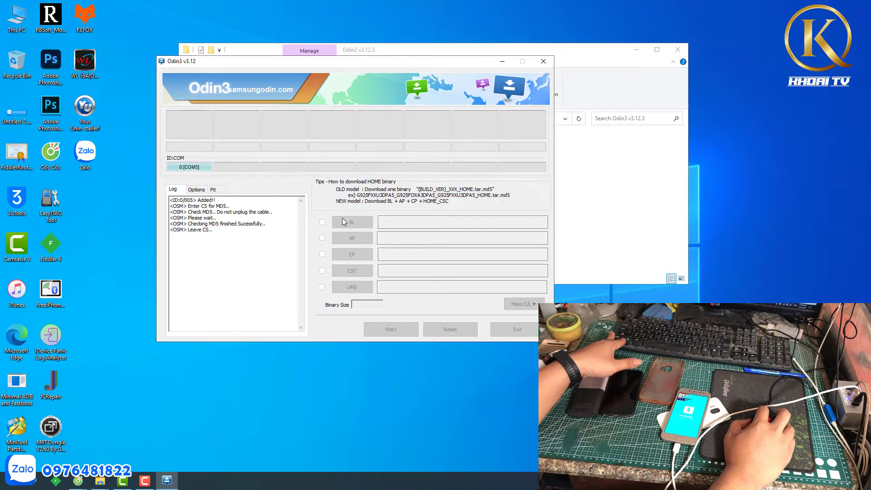
click(351, 240)
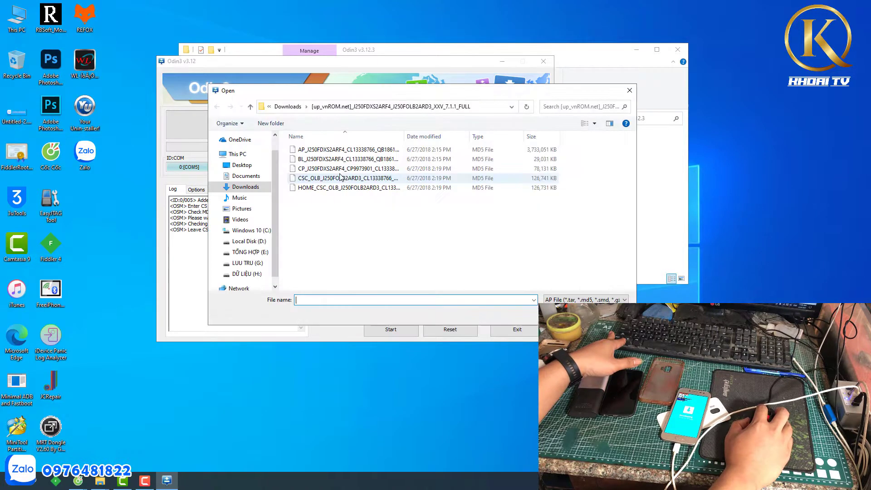
double_click(310, 151)
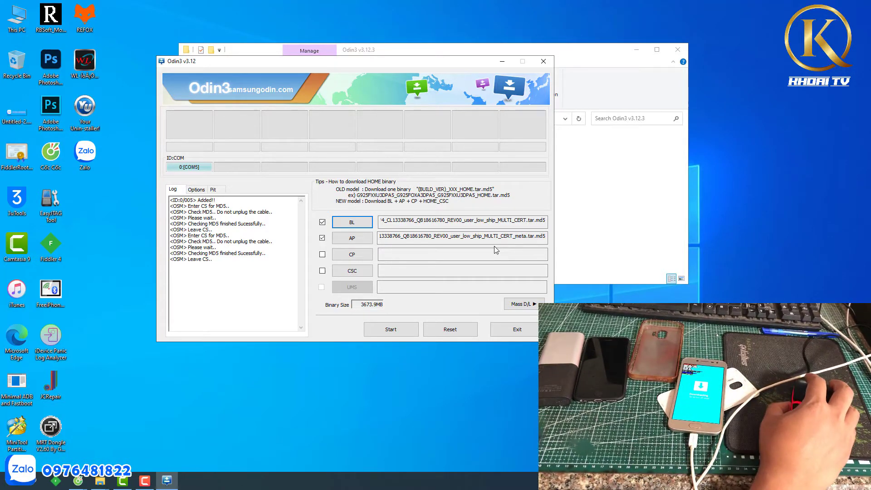
- Load the CP firmware file and the CSC_OLB firmware file into their matching slots
click(354, 255)
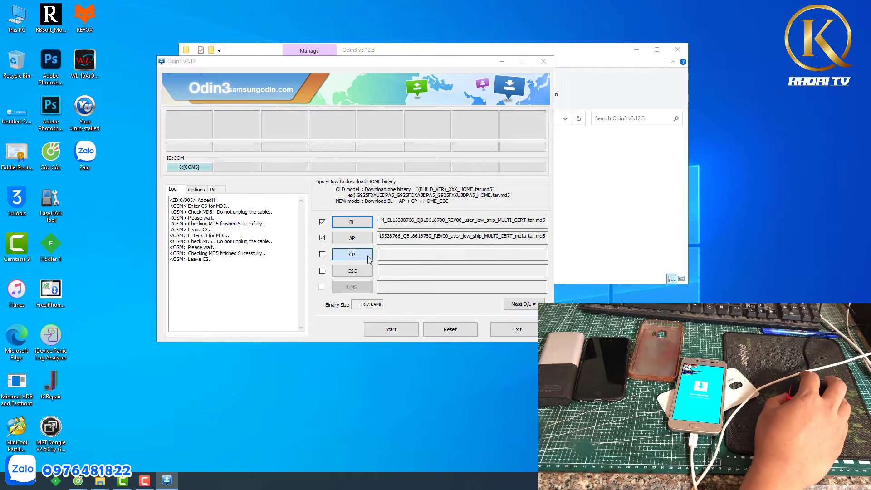
double_click(320, 169)
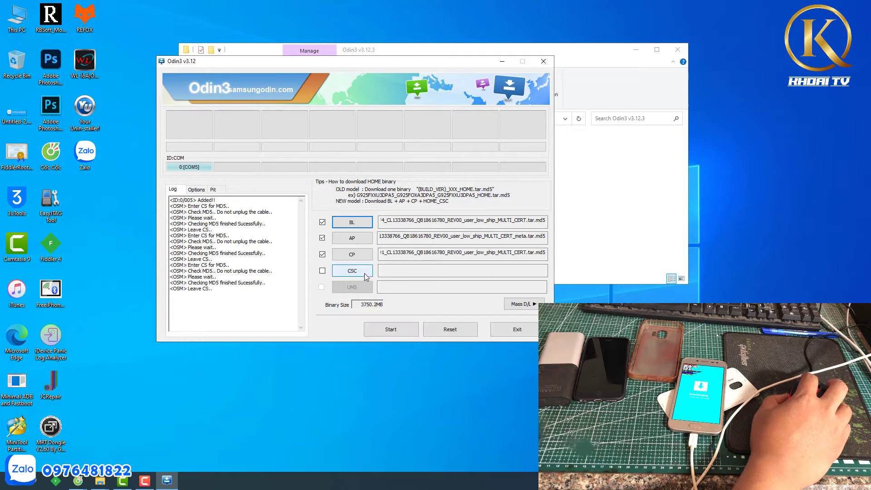
click(358, 270)
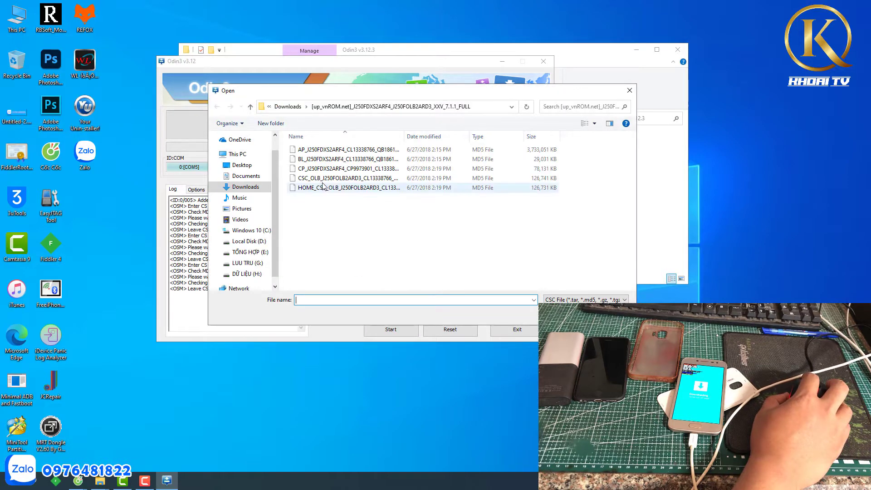
double_click(320, 180)
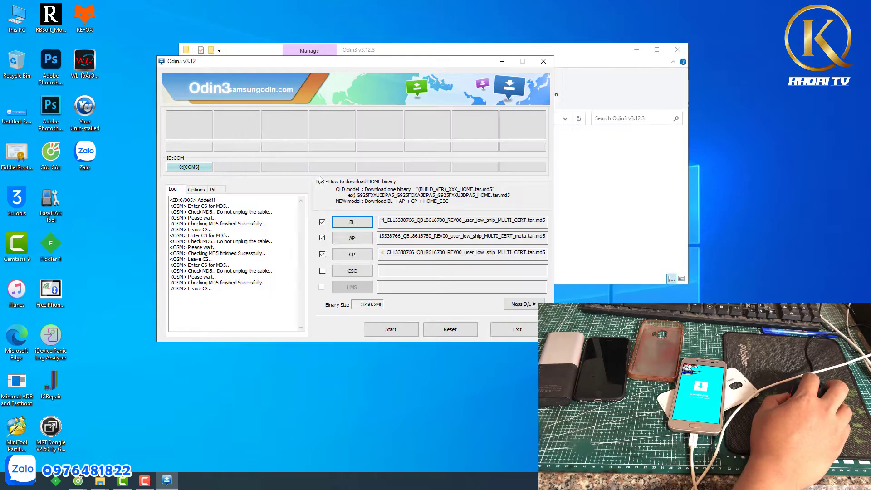
- Load the CP firmware file again and start flashing the connected phone
click(358, 257)
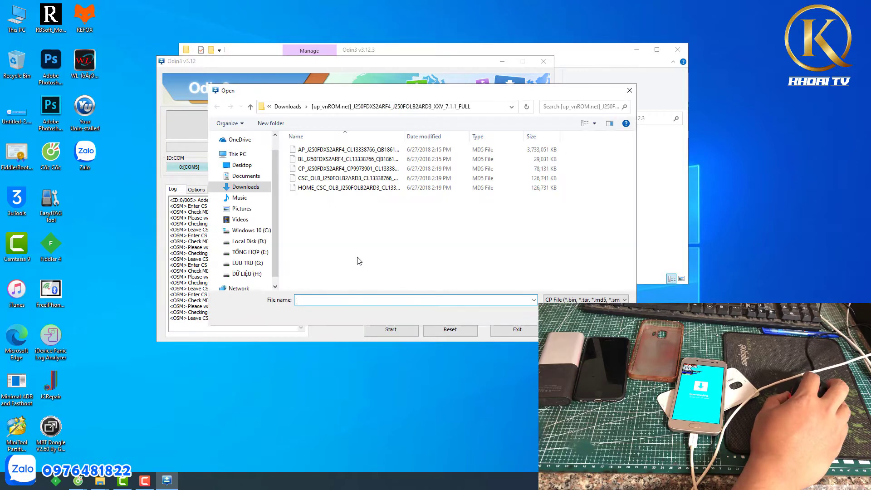
double_click(317, 168)
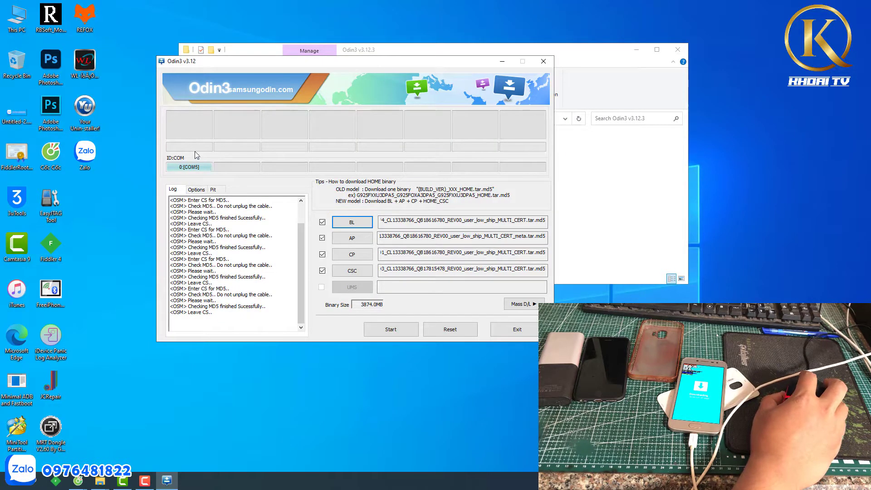
click(409, 333)
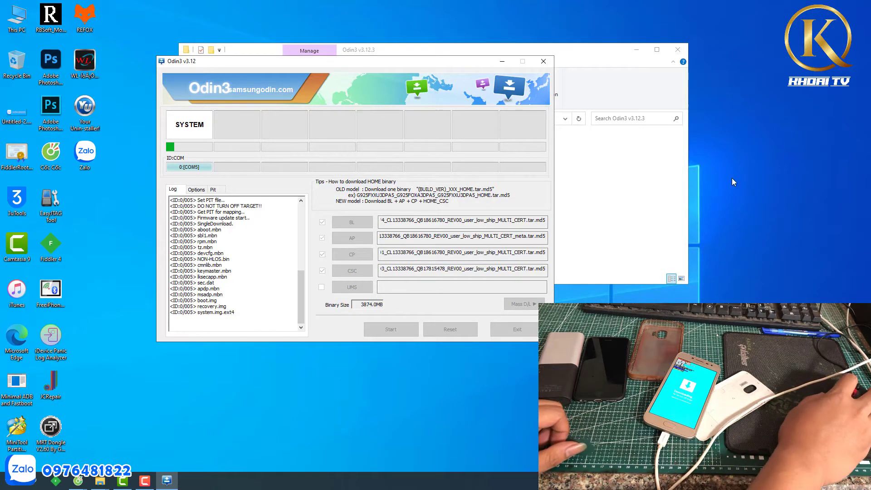
- Switch to the browser, search for "driver samsung" and open the Samsung Developers Android USB driver page
mouse_move(78, 481)
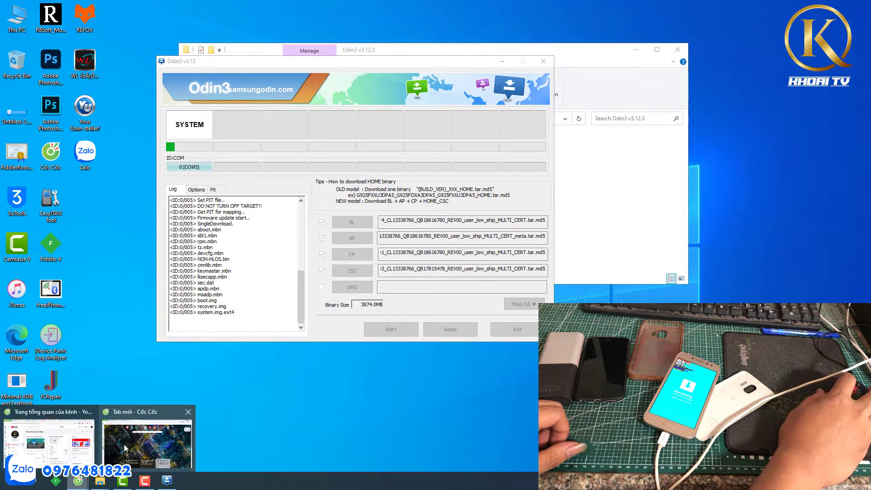
click(136, 438)
click(160, 25)
text(driv)
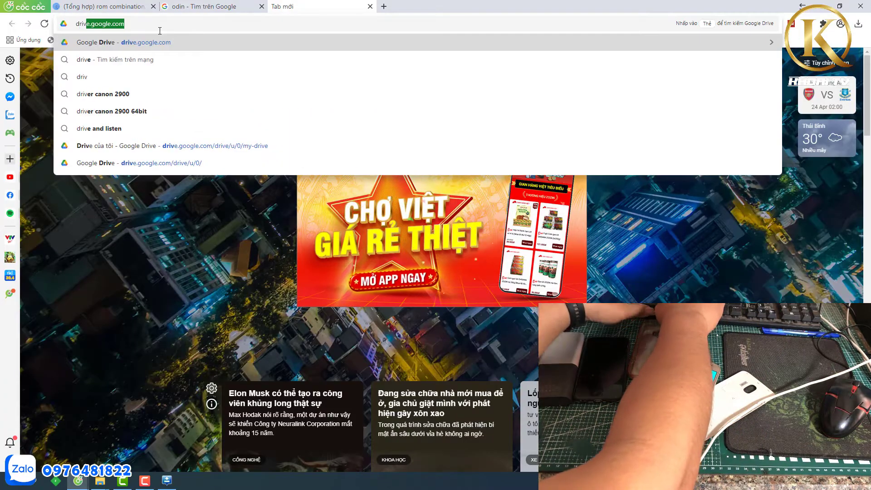
text(er samsung)
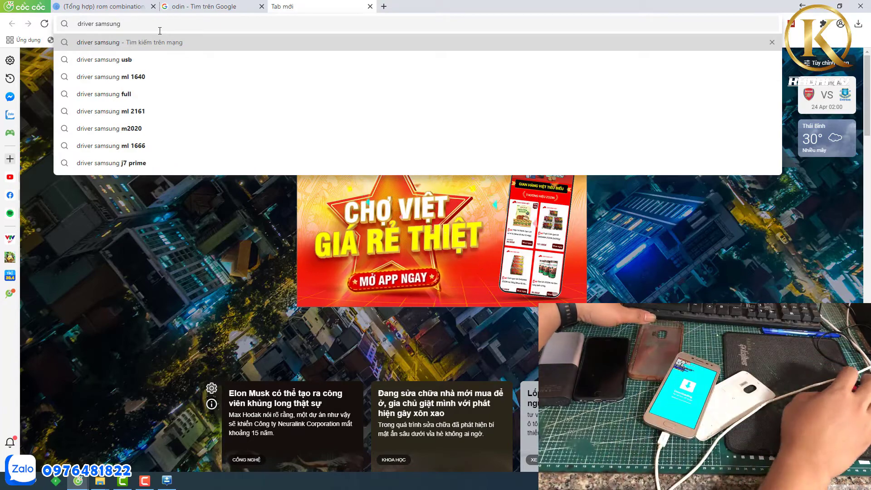
key(Return)
click(154, 135)
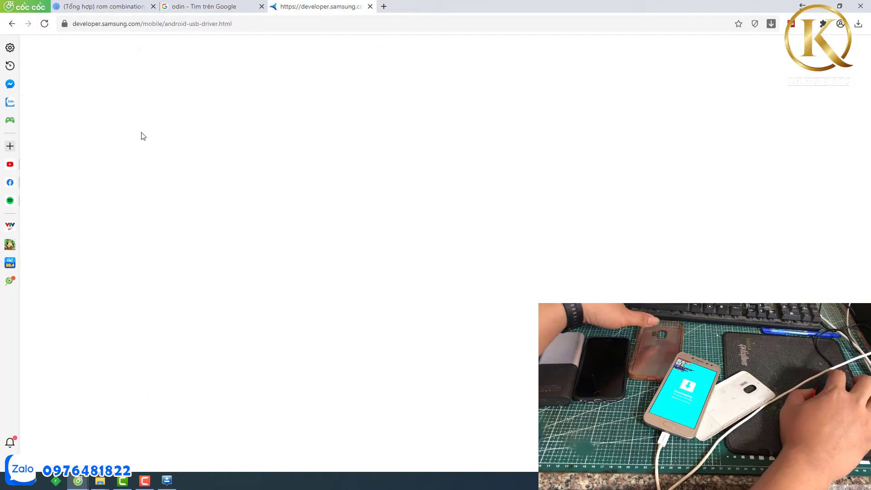
- Look over the driver page, request the SAMSUNG_USB_Driver_for_Mobile_Phones.exe (v1.7.43) download, and return to the Odin3 window
scroll(413, 243, down, 7)
scroll(427, 251, up, 4)
scroll(432, 256, up, 5)
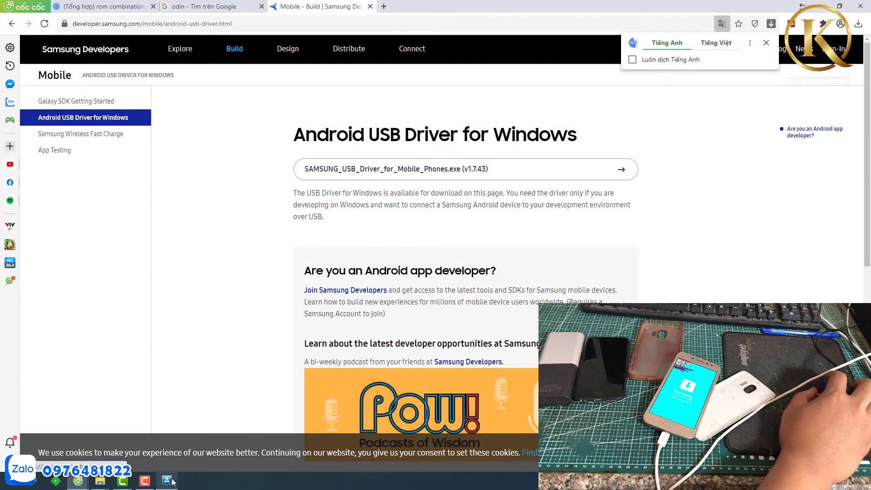
key(alt+Tab)
click(503, 61)
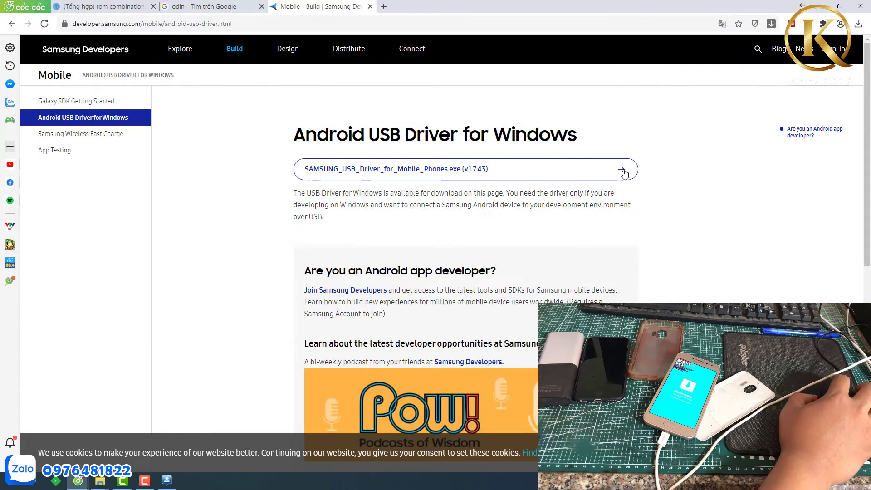
click(493, 171)
click(117, 458)
click(136, 415)
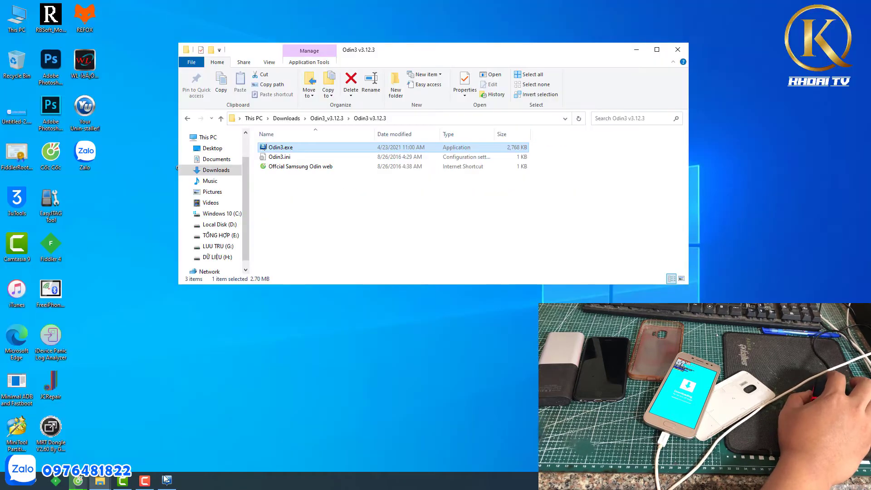
click(166, 479)
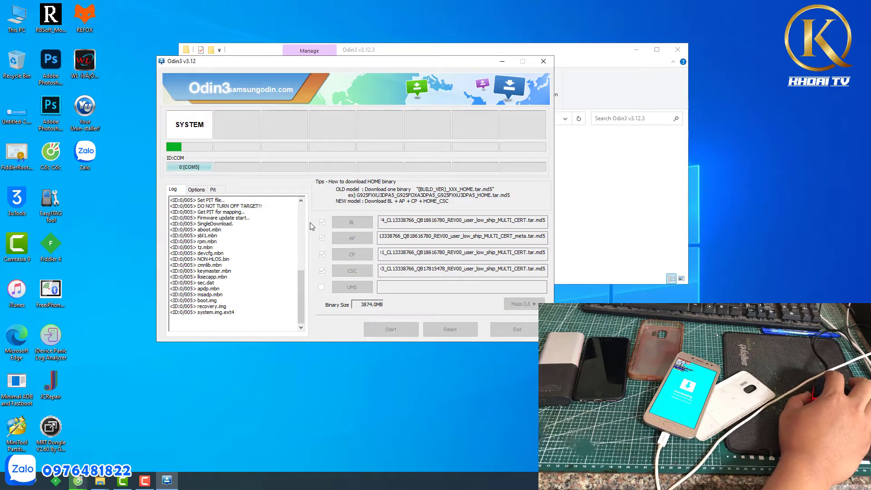